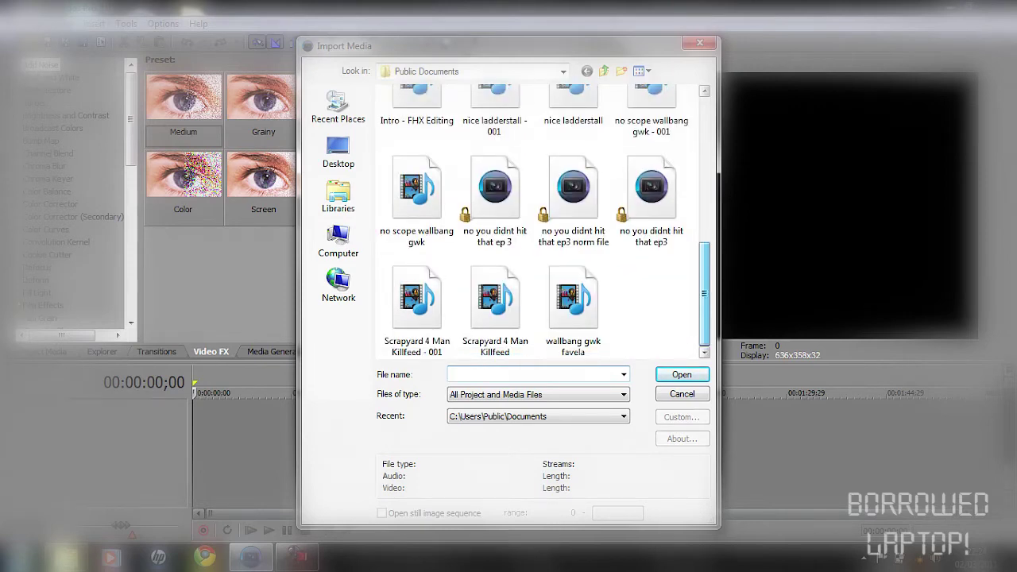
- Import the nice ladderstall video from Public Documents and place it at the start of the timeline
scroll(573, 159, up, 6)
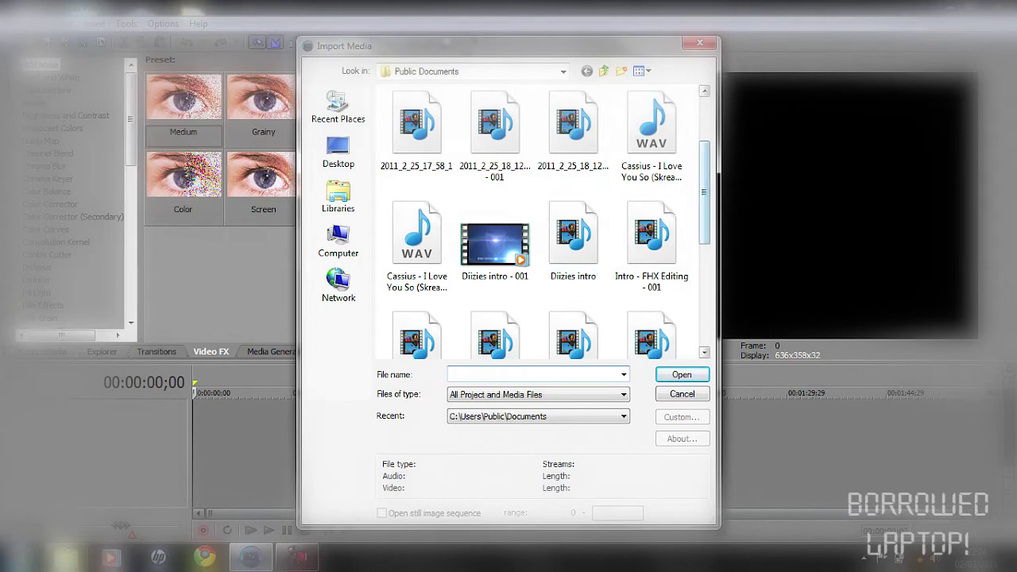
scroll(573, 230, down, 3)
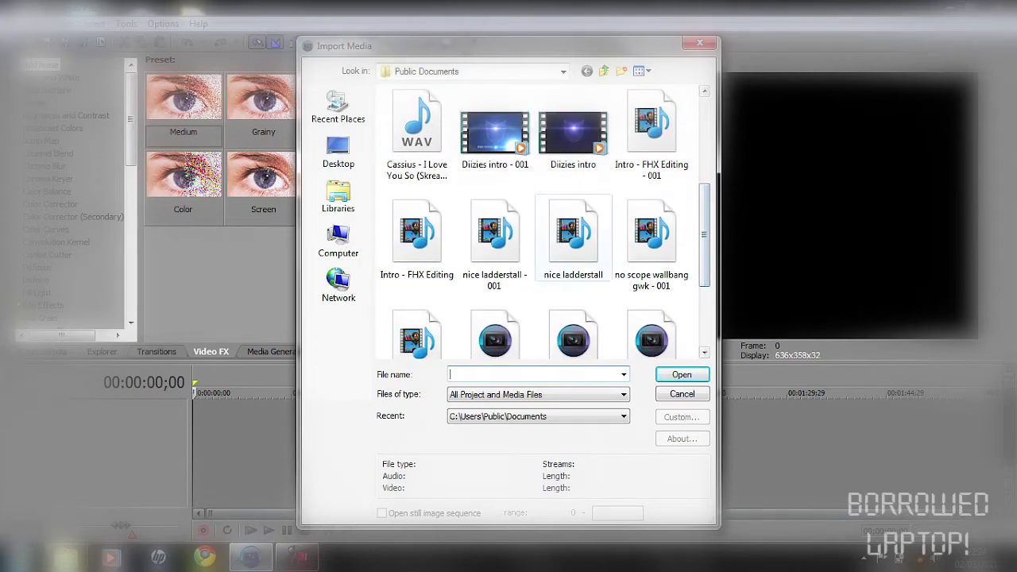
double_click(573, 235)
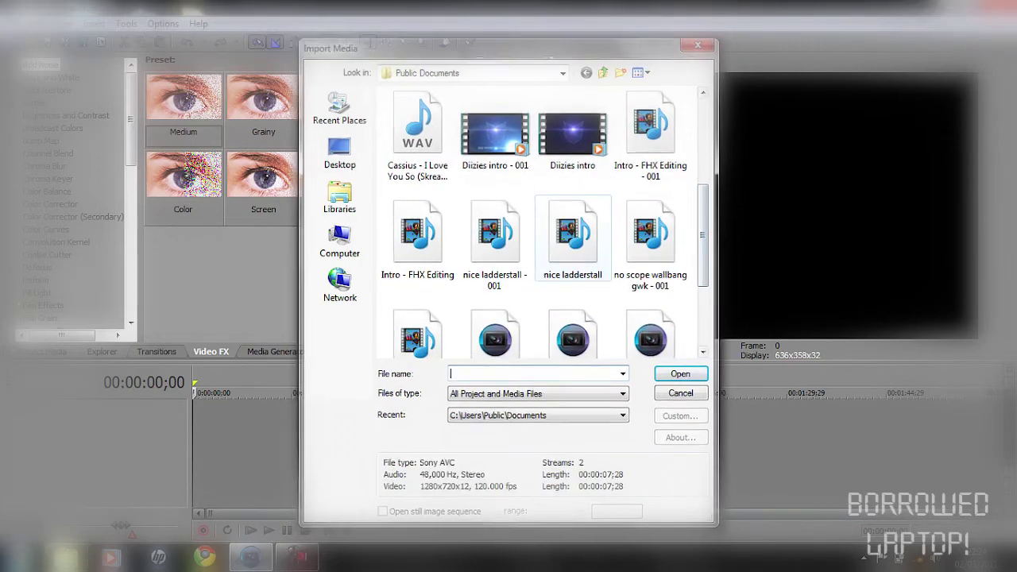
drag(134, 107, 235, 431)
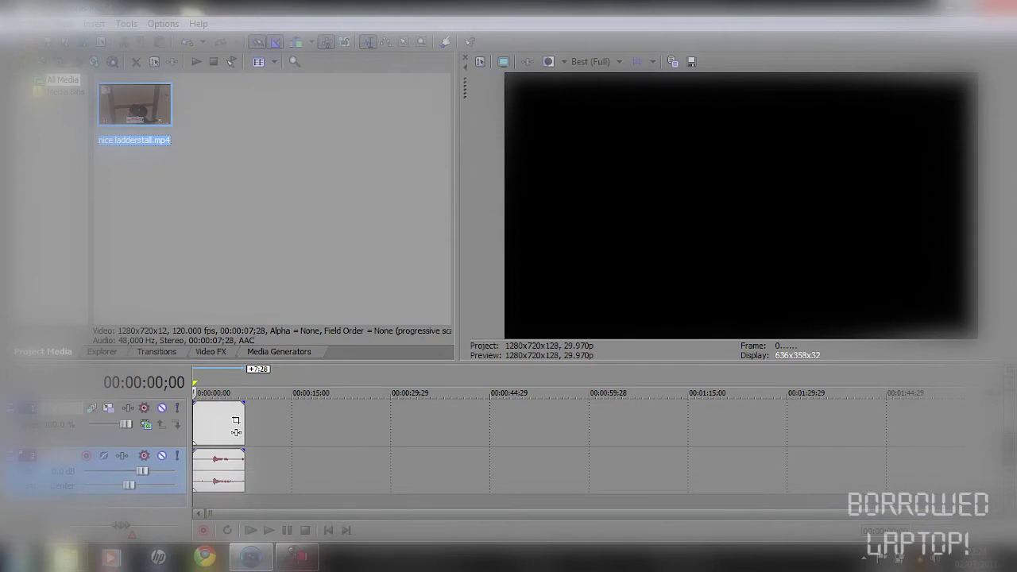
- Crop the clip to 1,270.2 by 714.5 using the saved PVR HD preset in Event Pan/Crop
click(206, 425)
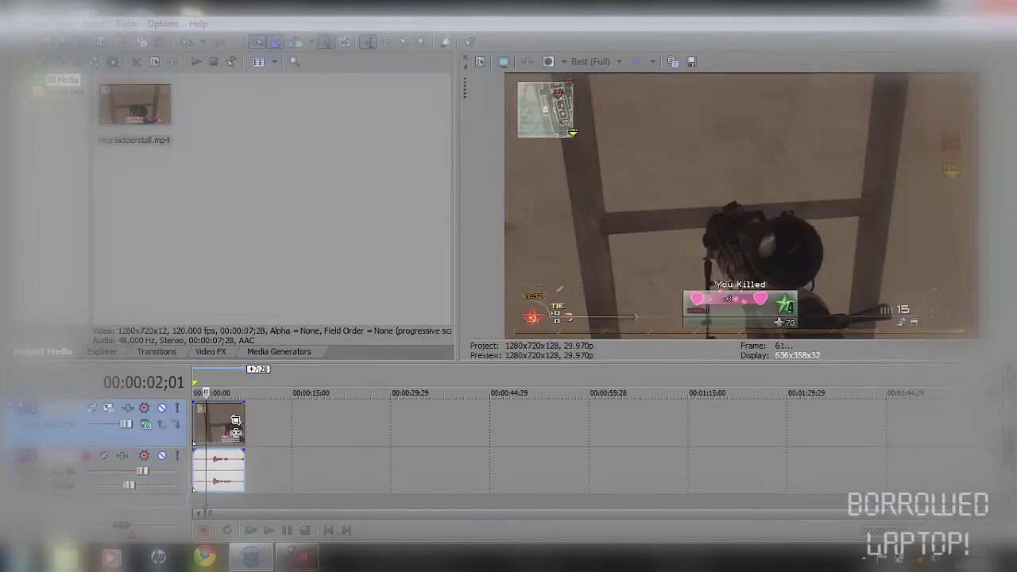
click(236, 419)
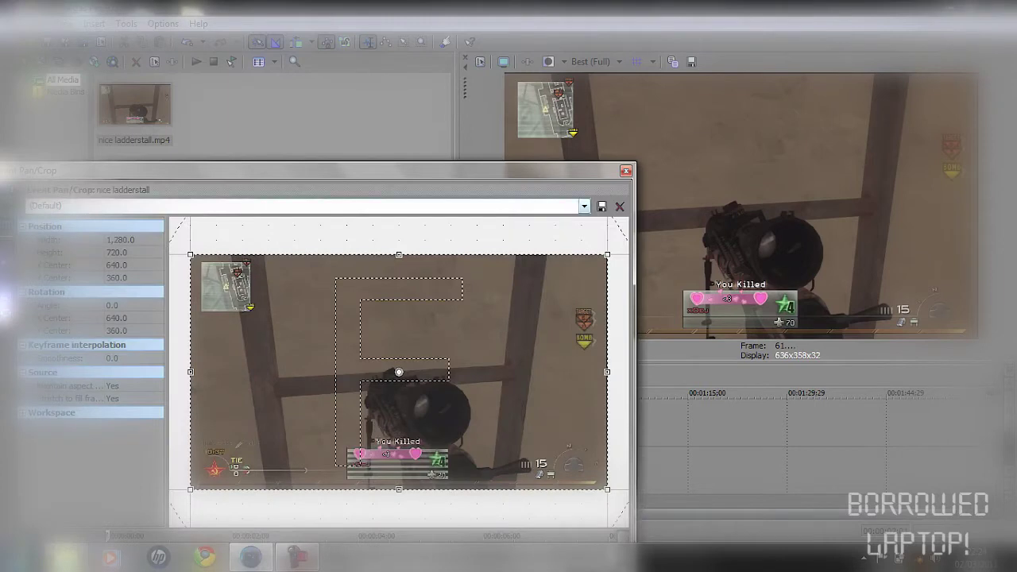
click(584, 206)
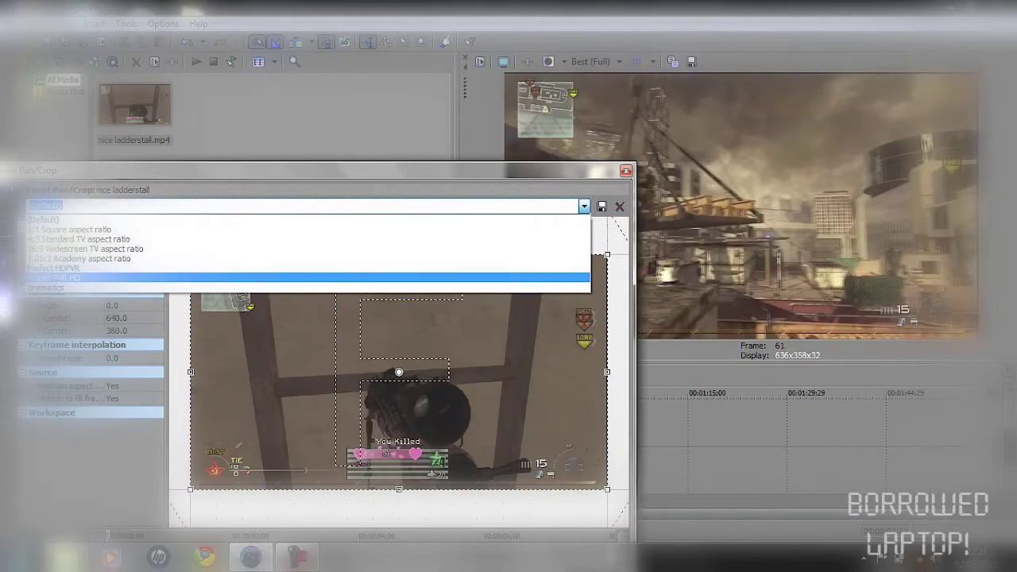
key(Return)
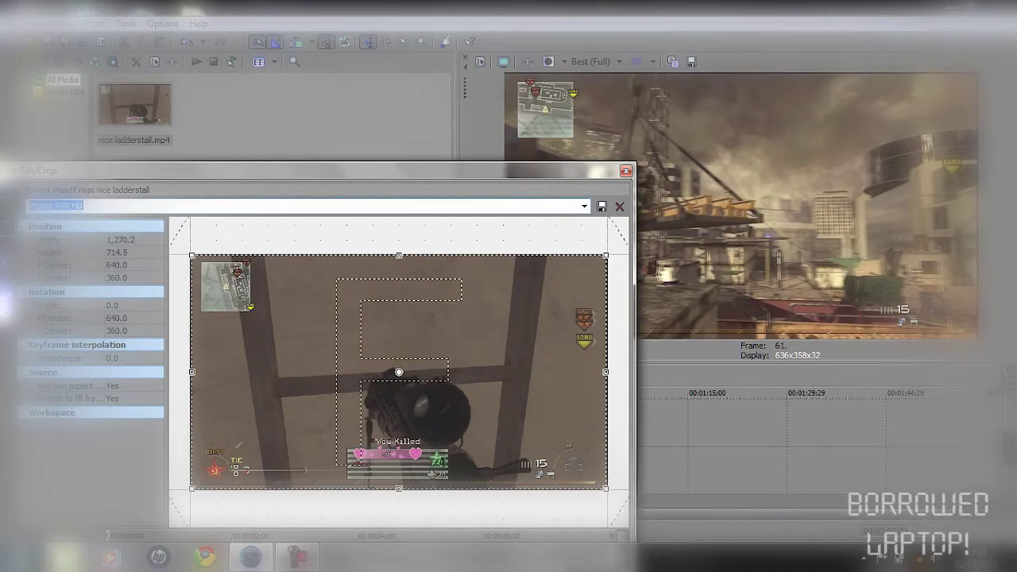
click(626, 170)
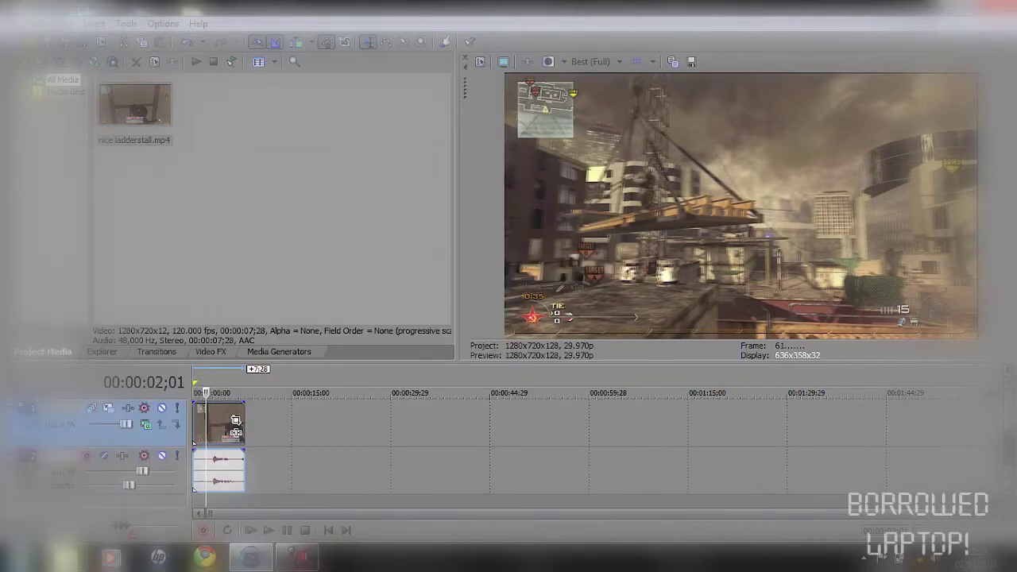
- In the video event's properties, turn off Maintain aspect ratio and choose Disable resample
right_click(236, 416)
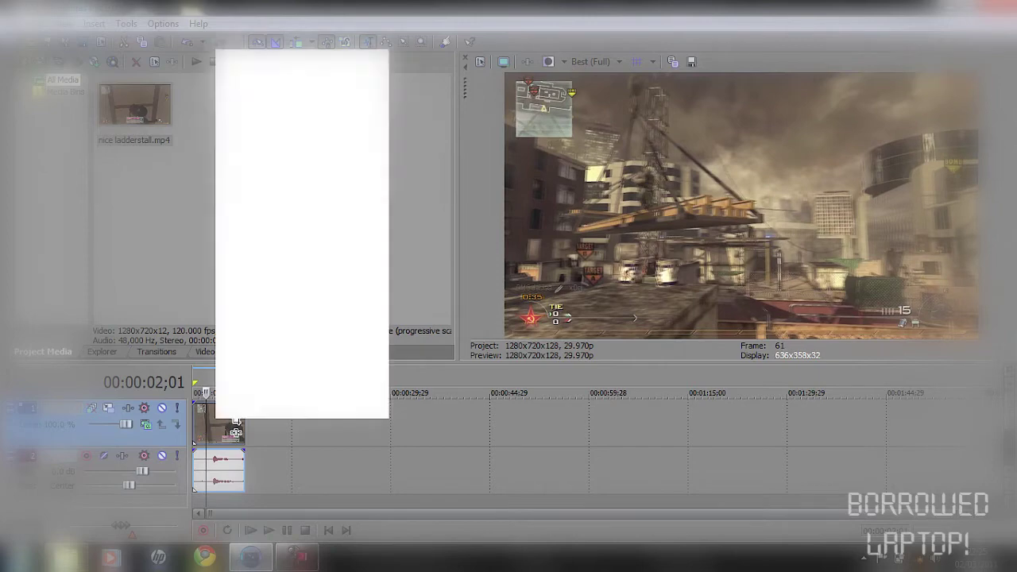
click(236, 411)
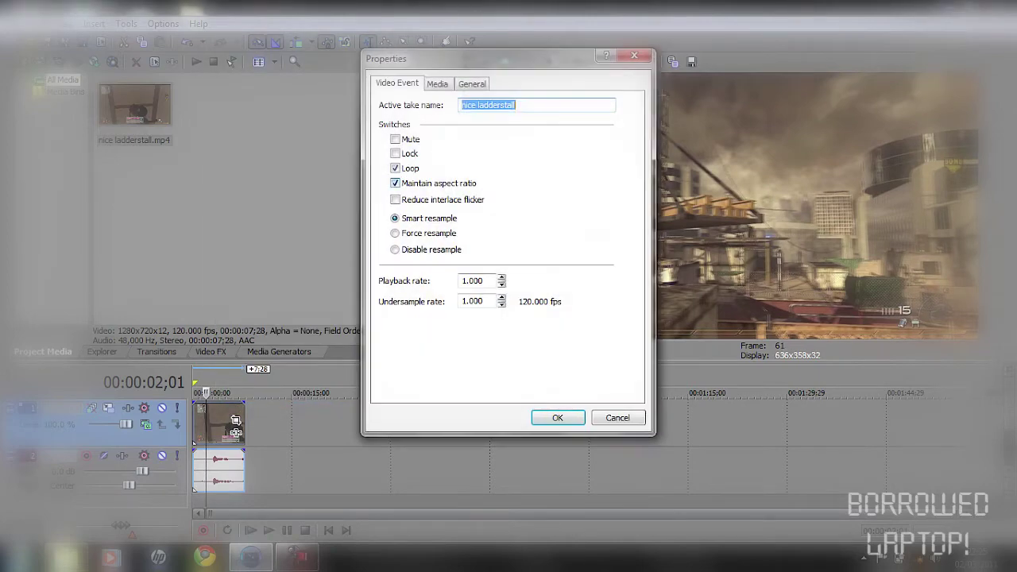
click(395, 184)
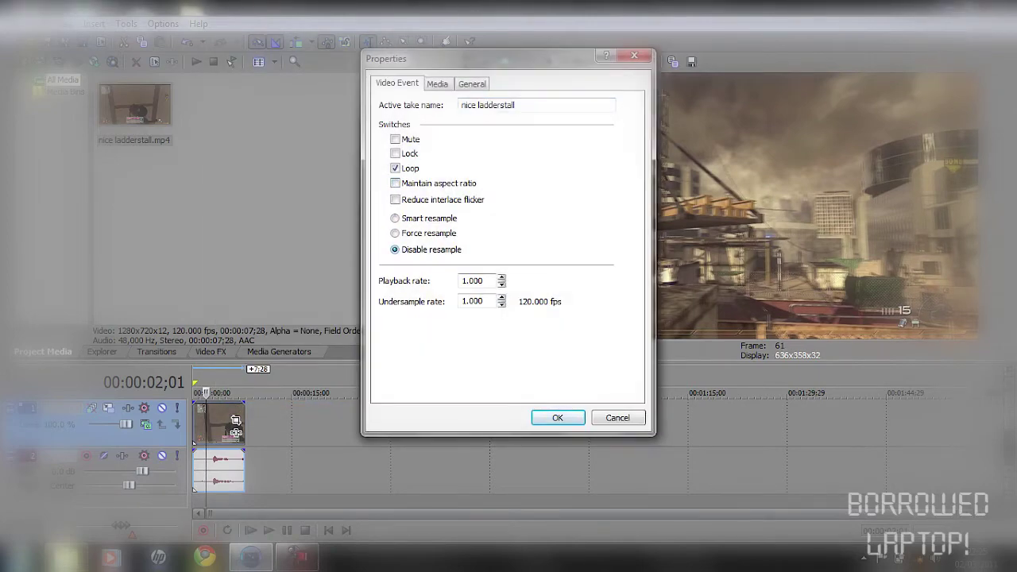
key(Return)
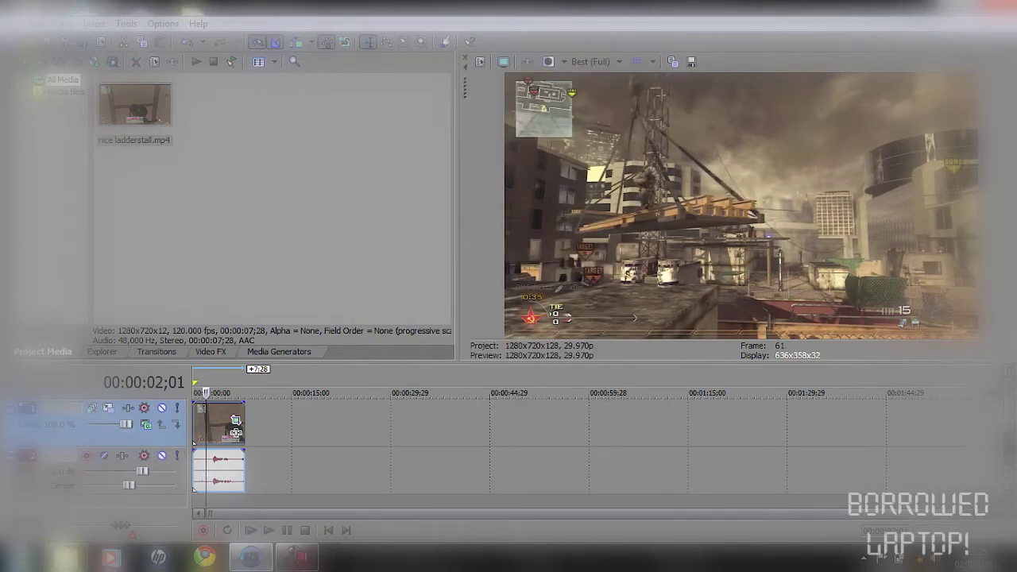
- Add the Brightness and Contrast effect with the Quality preset to the video clip
click(211, 351)
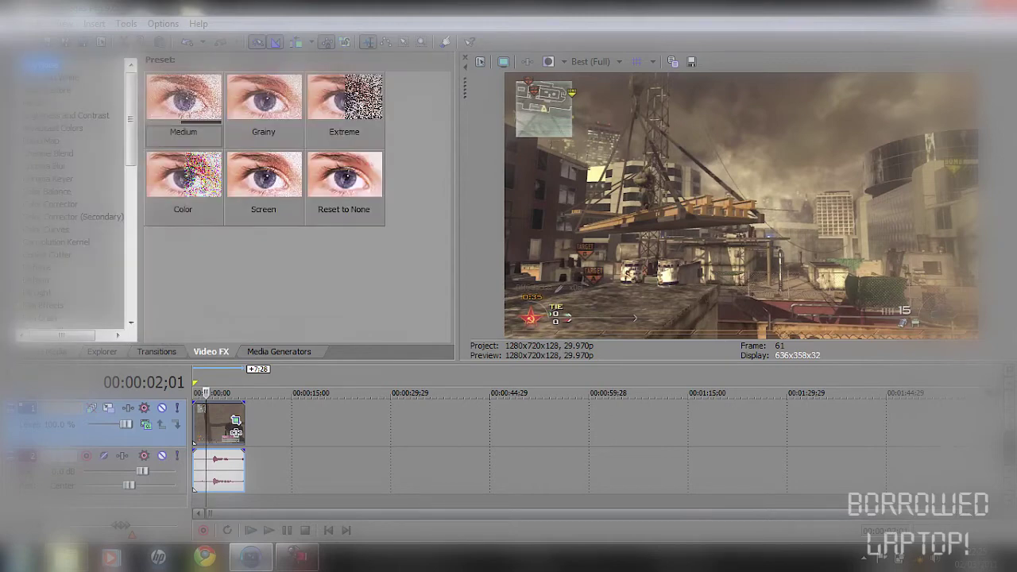
click(68, 115)
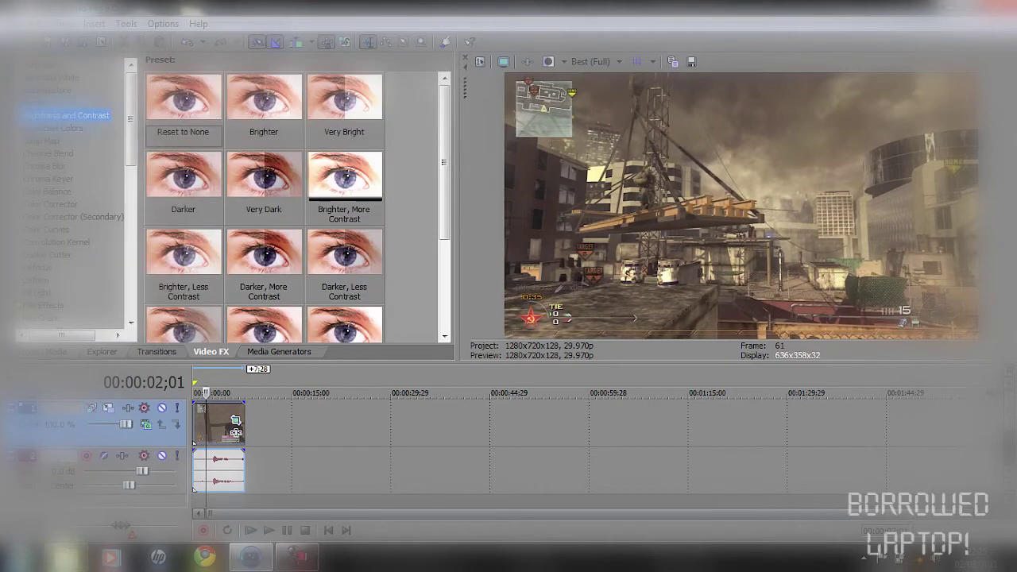
scroll(294, 207, down, 3)
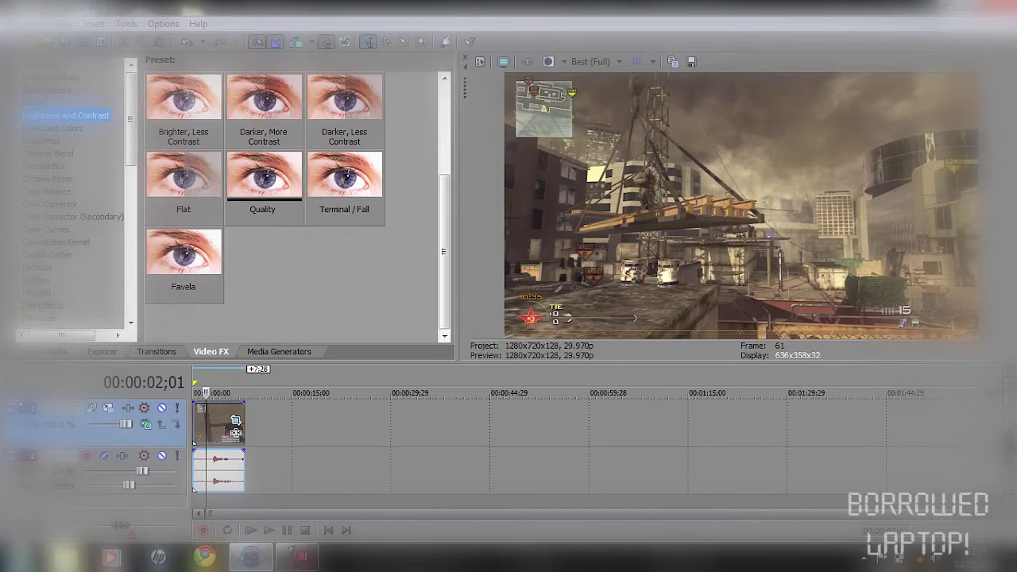
click(265, 186)
drag(235, 427, 235, 427)
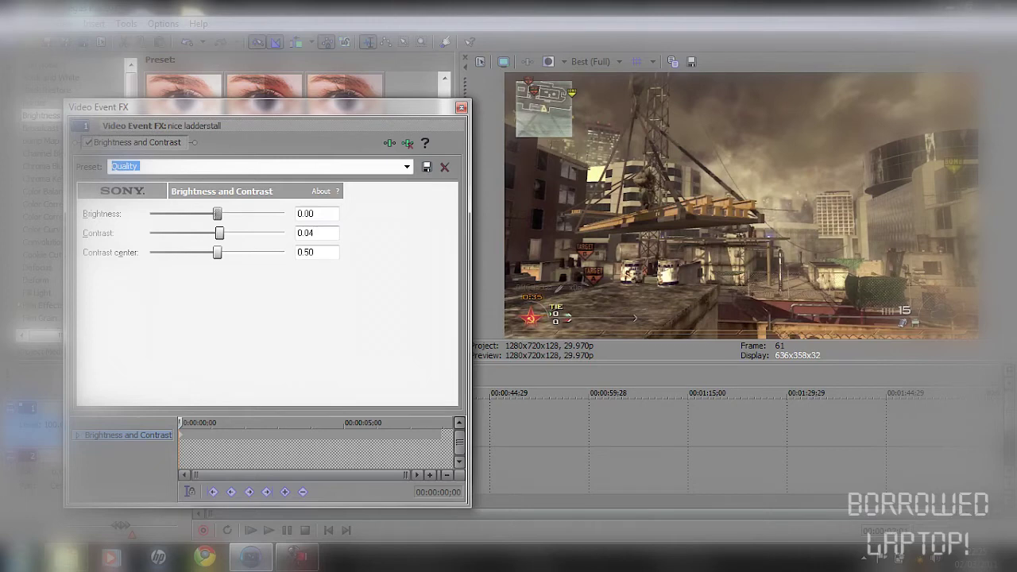
- Try to save the Brightness and Contrast settings as a preset named dfgu and close the effect settings
drag(313, 213, 296, 232)
key(Tab)
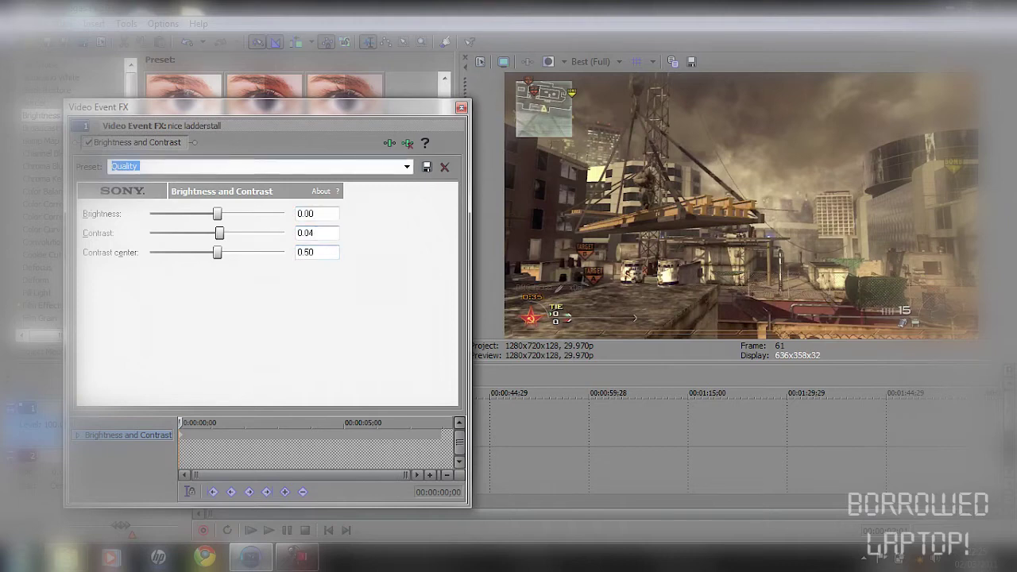
text(dfgu)
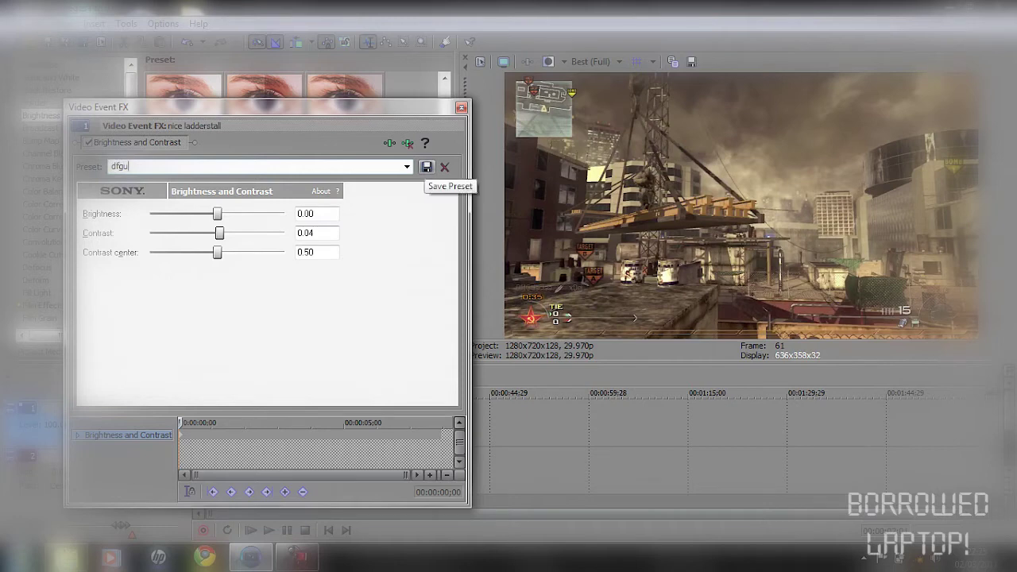
click(427, 167)
click(461, 107)
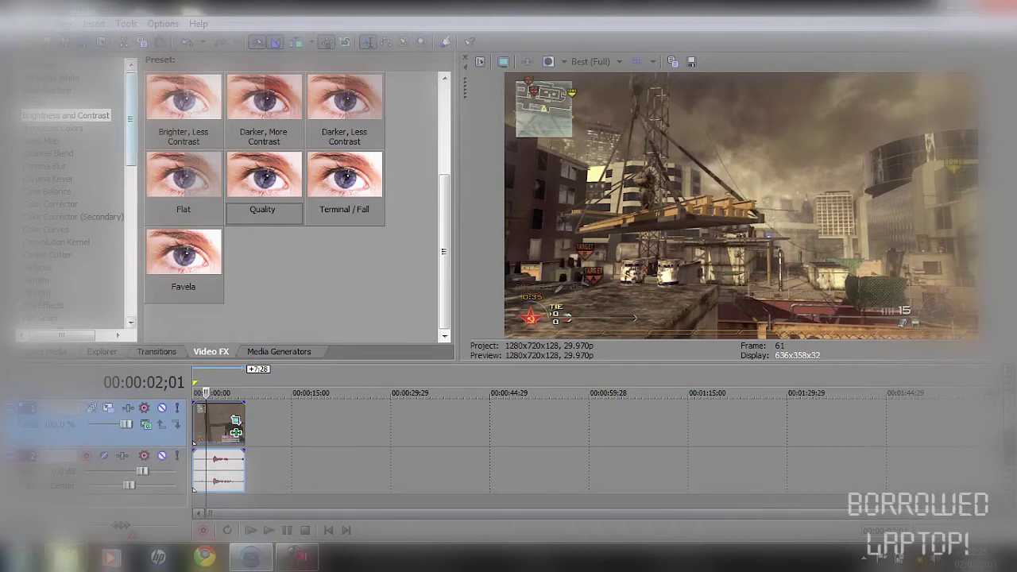
- Add the Color Curves effect with the Highrise preset to the clip and remove it again
click(46, 229)
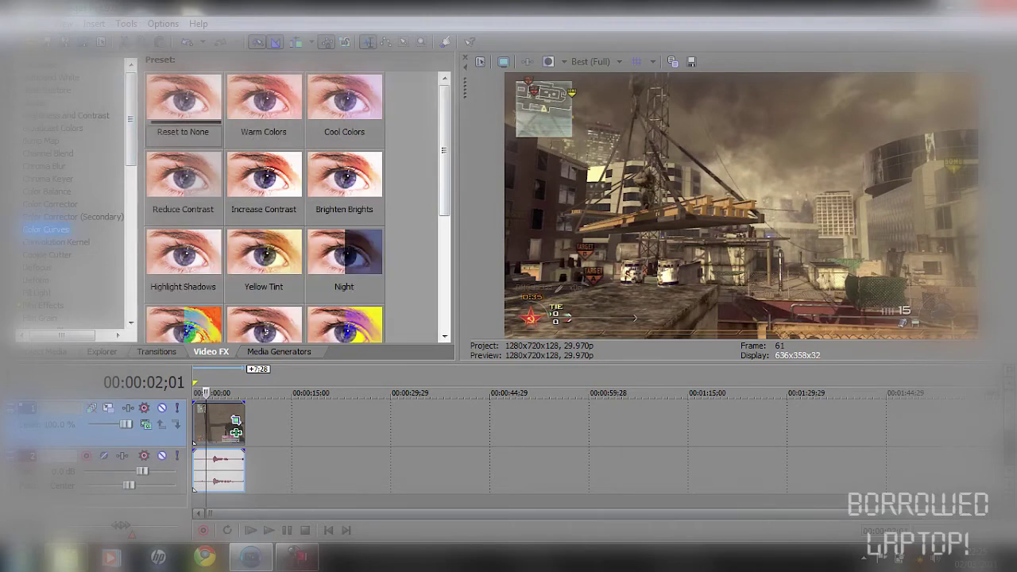
scroll(265, 207, down, 5)
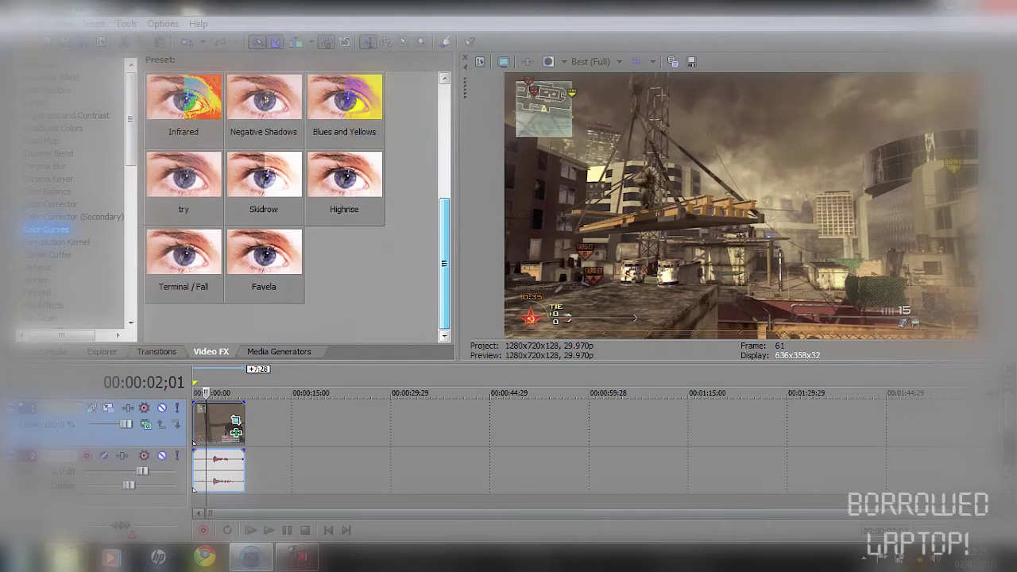
drag(344, 179, 218, 423)
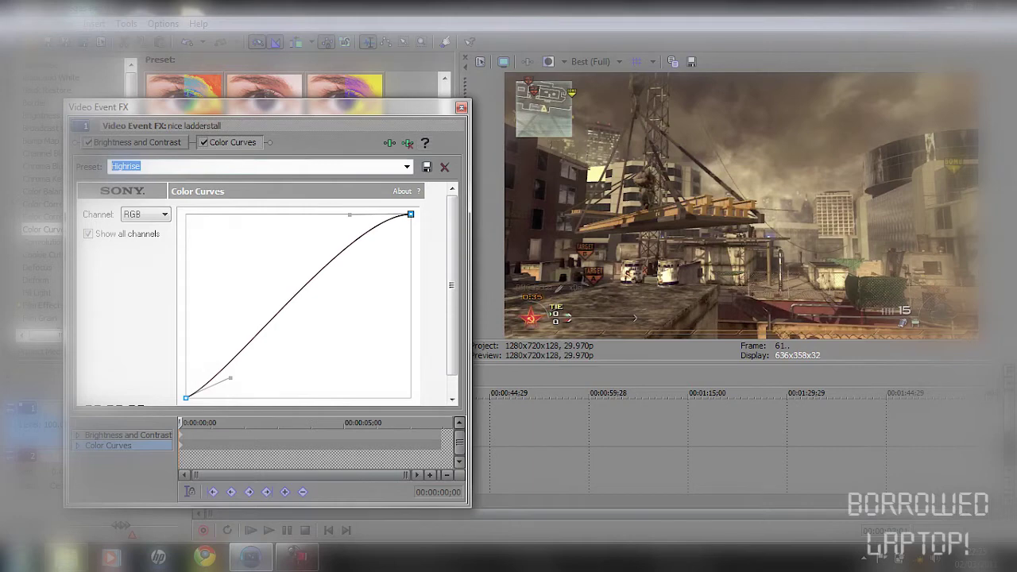
right_click(231, 142)
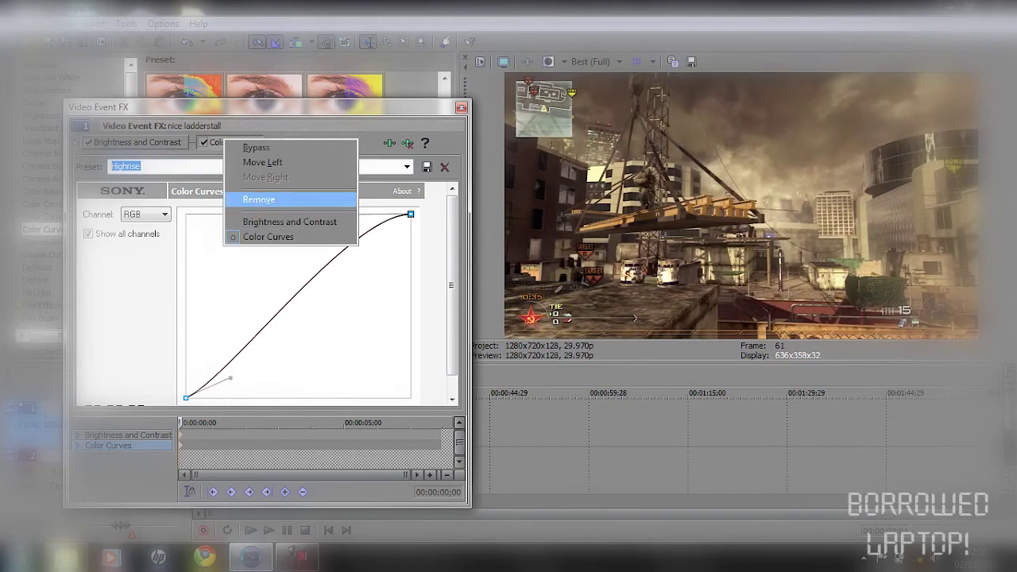
click(262, 199)
click(461, 107)
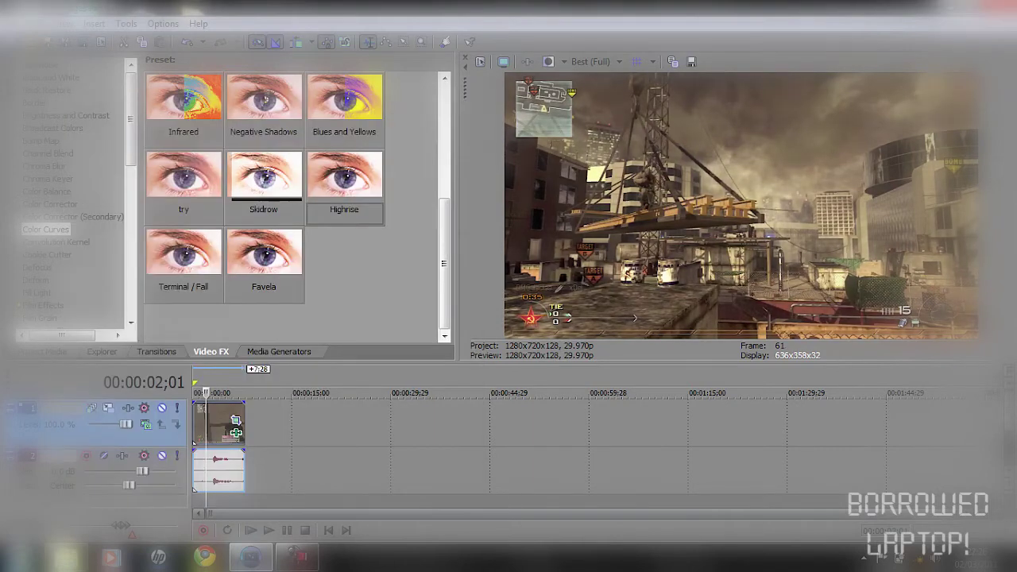
- Add Color Curves with the Highrise preset to the clip again and switch the curve to Reset to None
drag(344, 177, 220, 421)
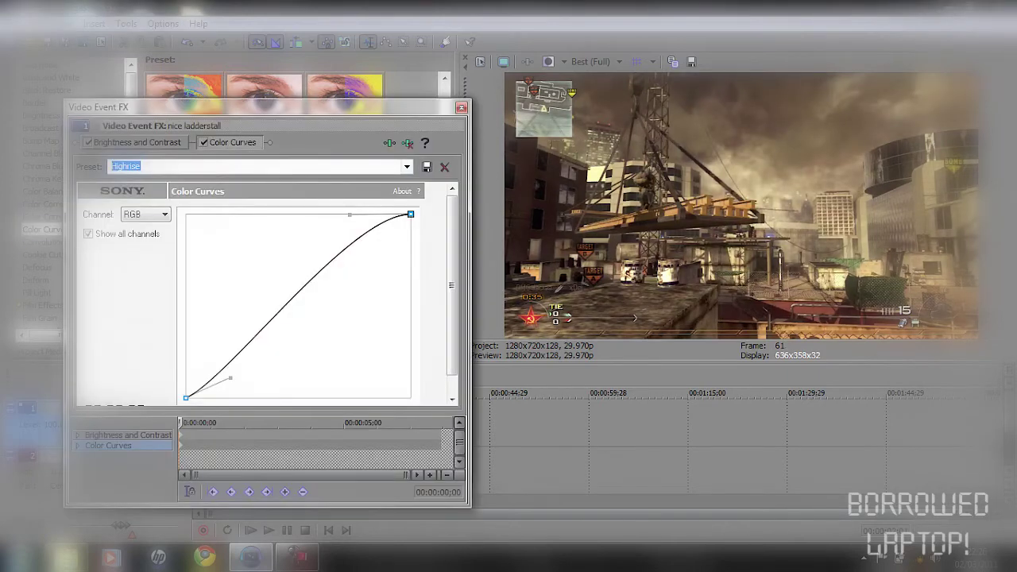
click(407, 167)
click(366, 179)
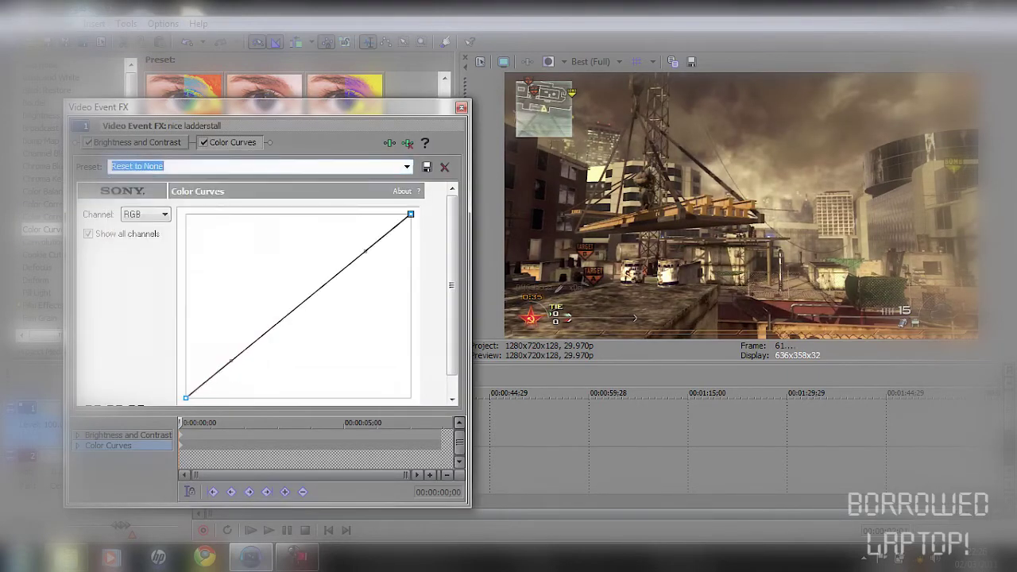
- Bend both handles of the RGB curve into a gentle S shape, and replace it with the Highrise preset
drag(365, 251, 336, 214)
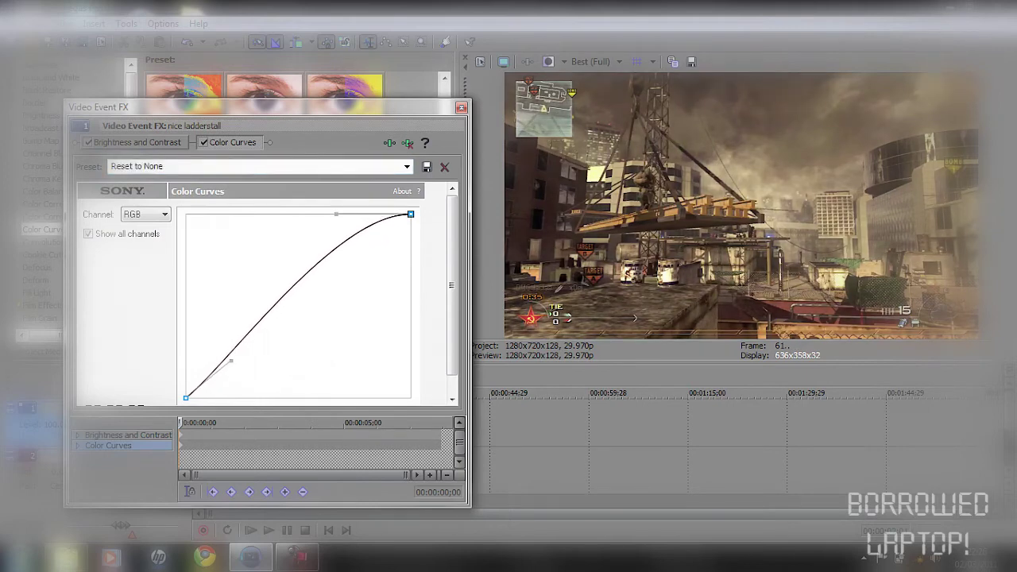
drag(231, 361, 219, 383)
click(407, 166)
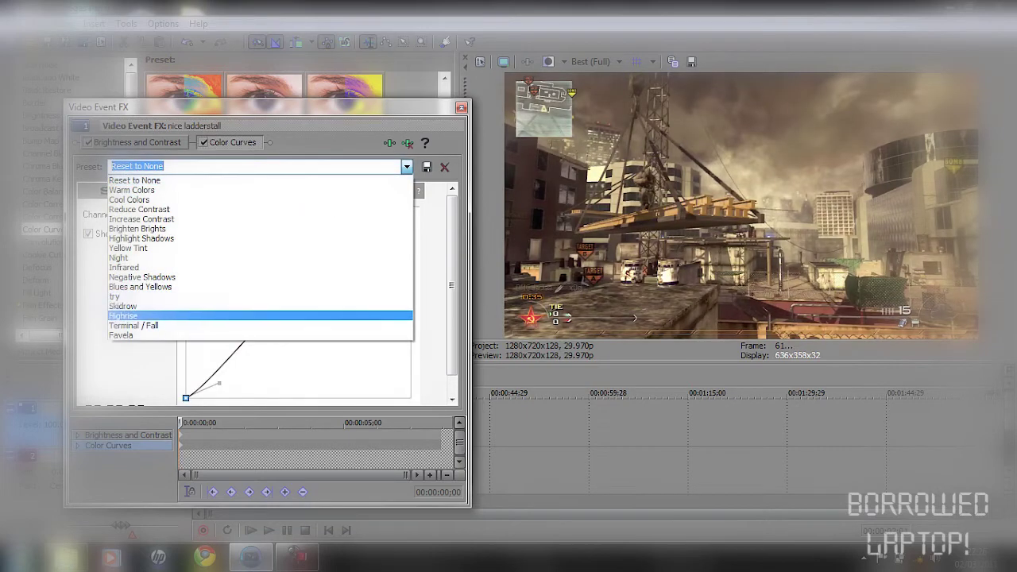
click(124, 316)
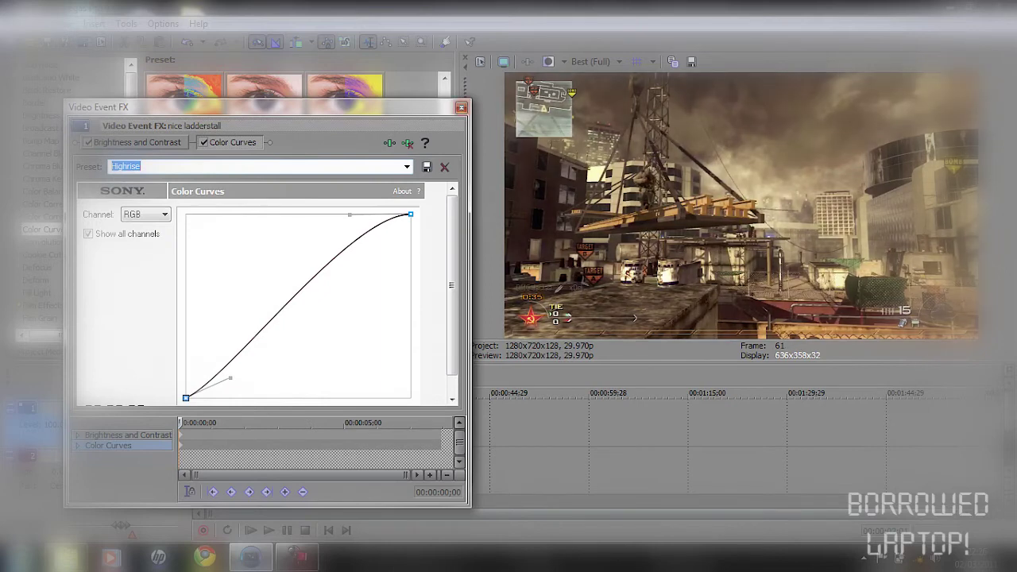
click(461, 107)
- Add the Sharpen effect with the Good sharpen preset to the video clip
drag(131, 119, 131, 244)
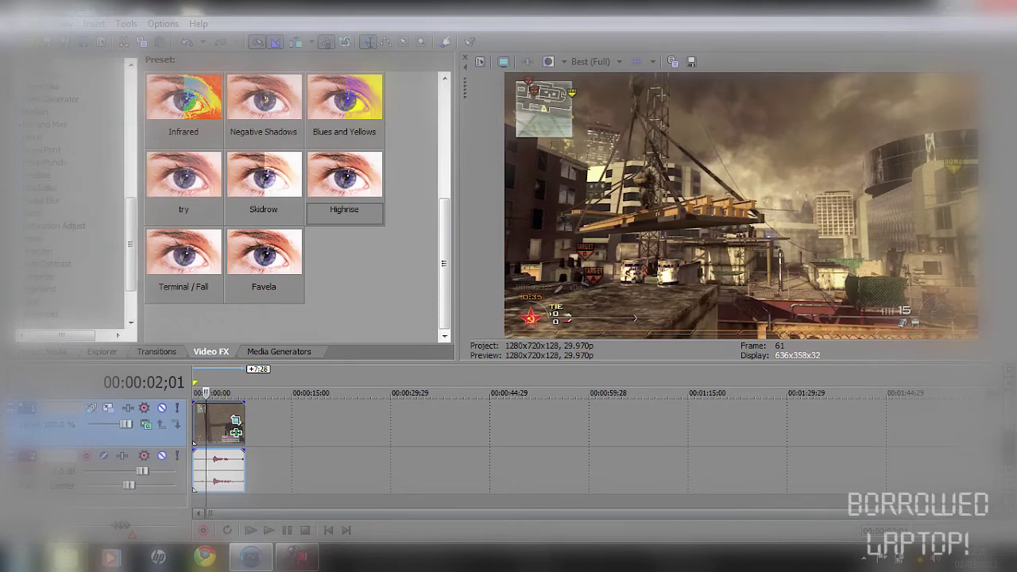
click(38, 251)
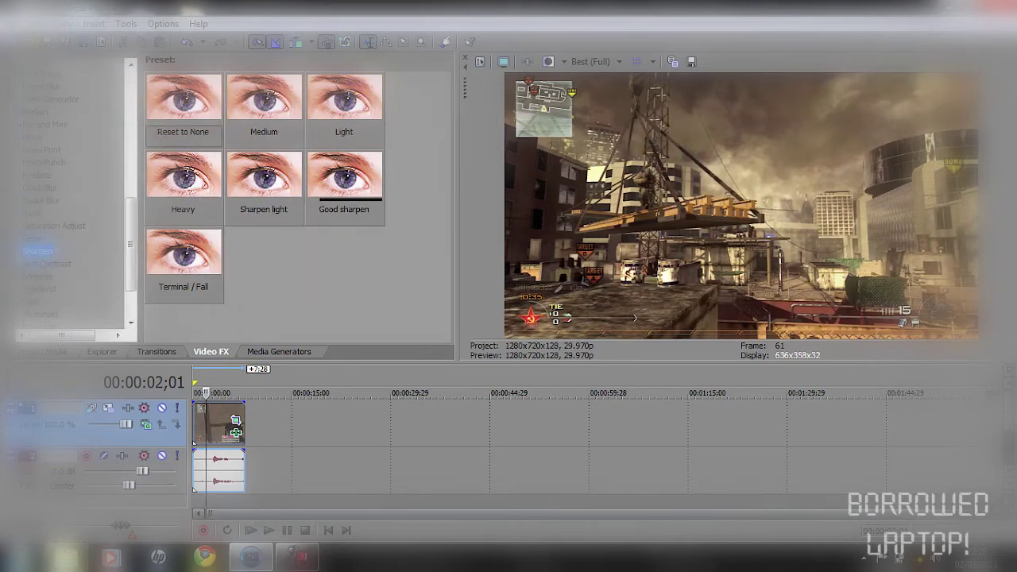
click(344, 186)
drag(344, 186, 219, 422)
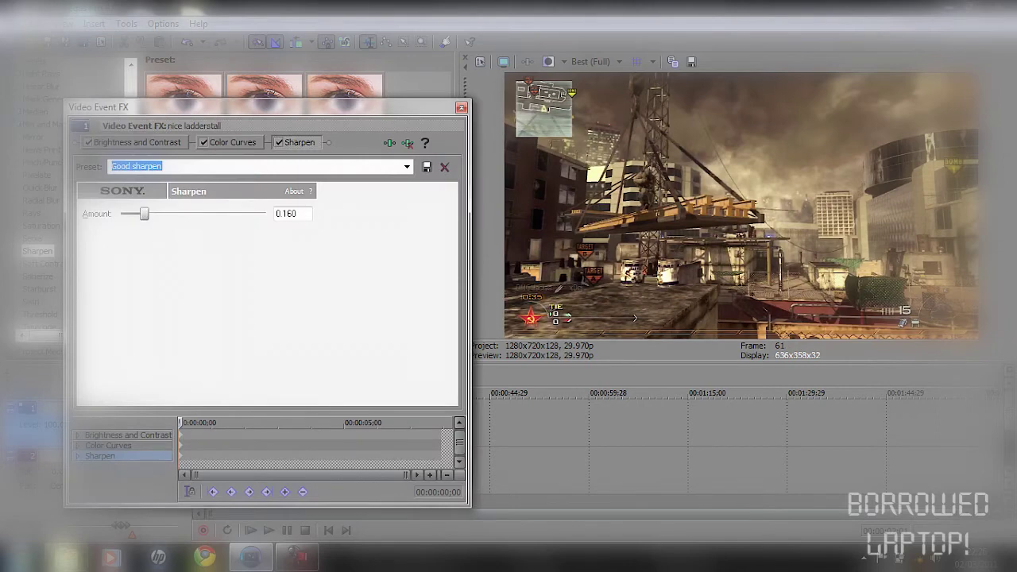
- Try naming the Sharpen settings as a preset called fgf and close the effect settings
drag(293, 213, 278, 212)
drag(165, 166, 113, 166)
text(fgf)
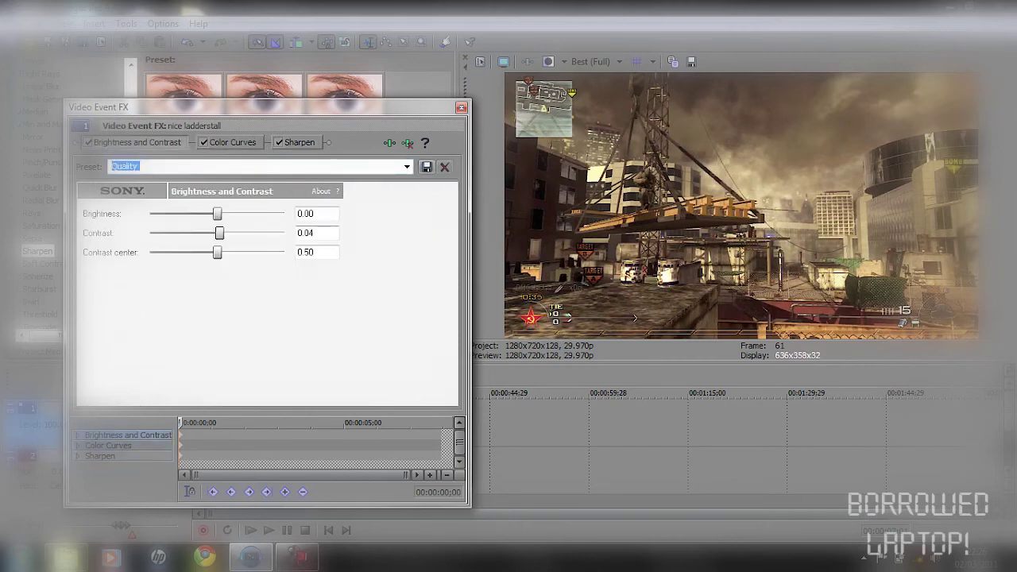
click(461, 107)
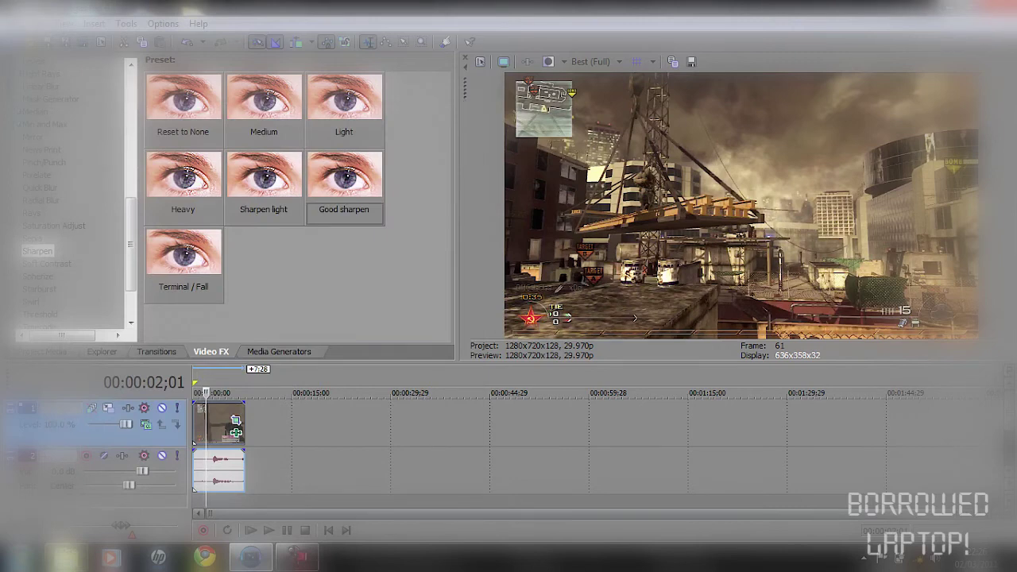
- Start rendering the project to a file and choose Windows Media Video V11 (*.wmv) as the output format
click(13, 24)
click(44, 130)
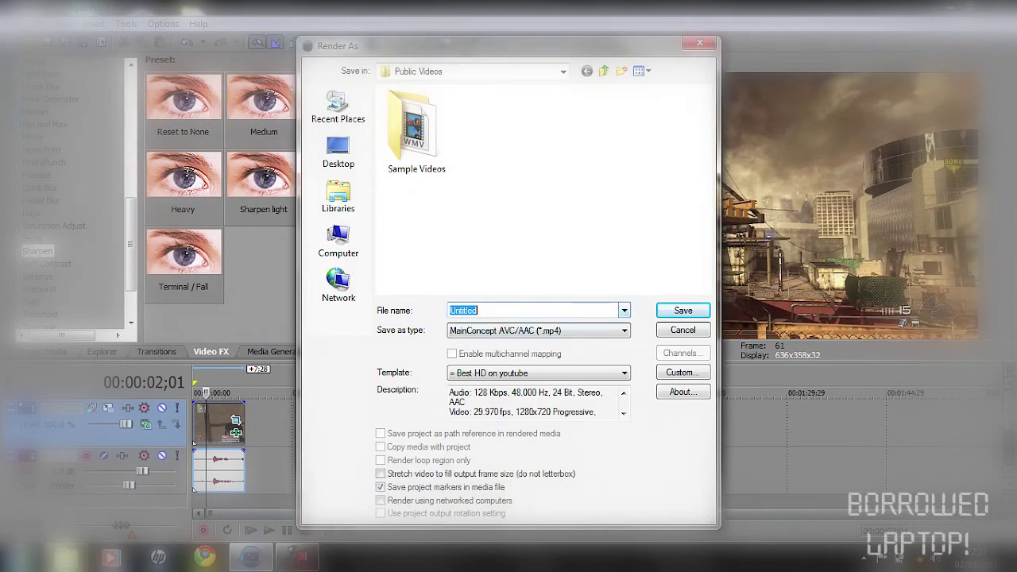
click(624, 331)
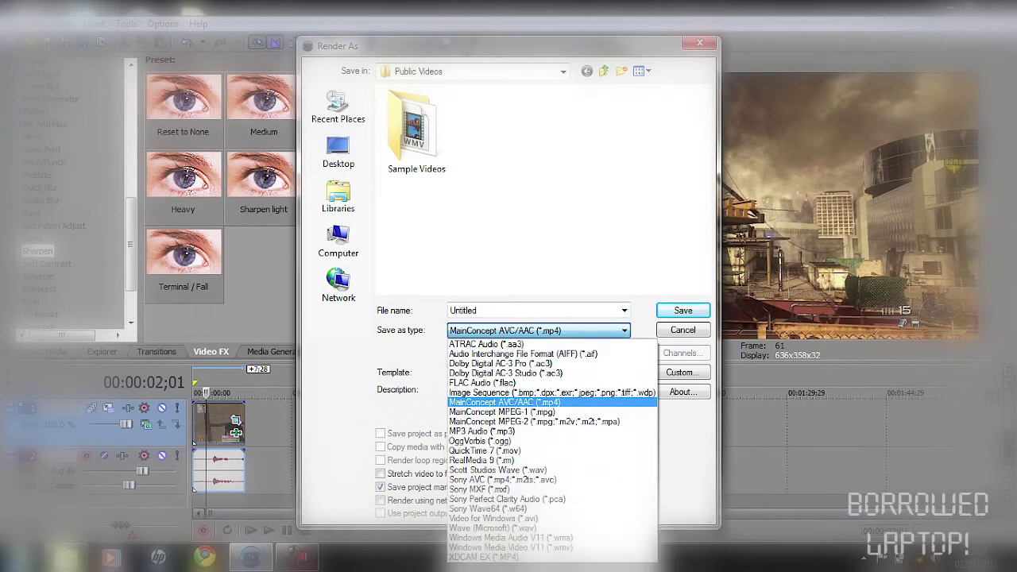
click(540, 538)
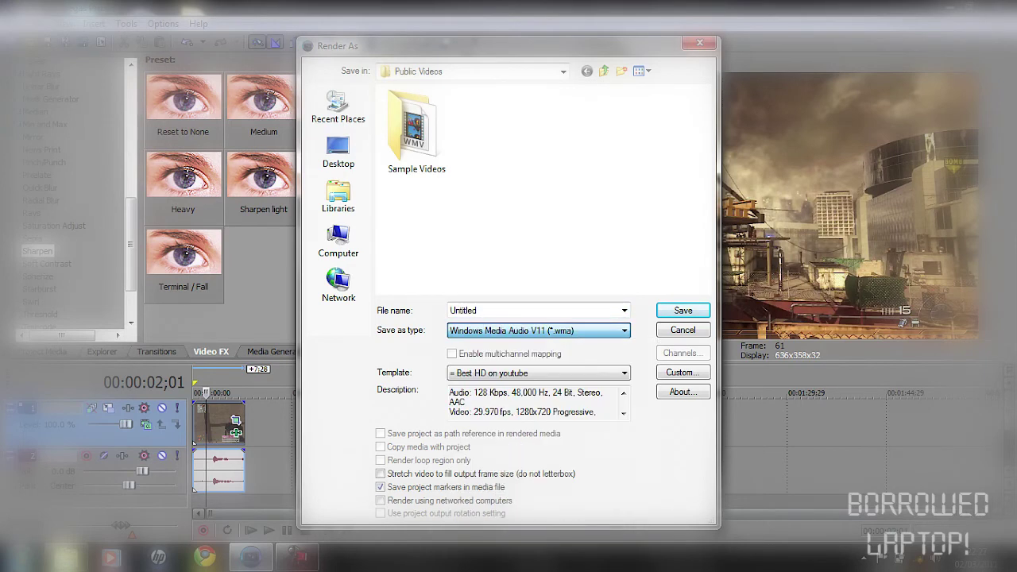
click(625, 331)
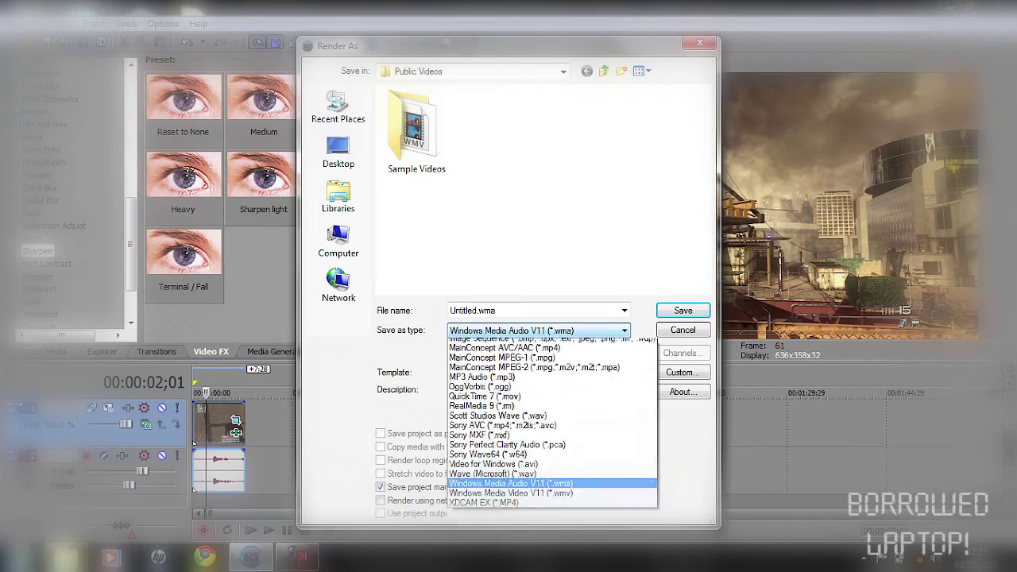
click(511, 547)
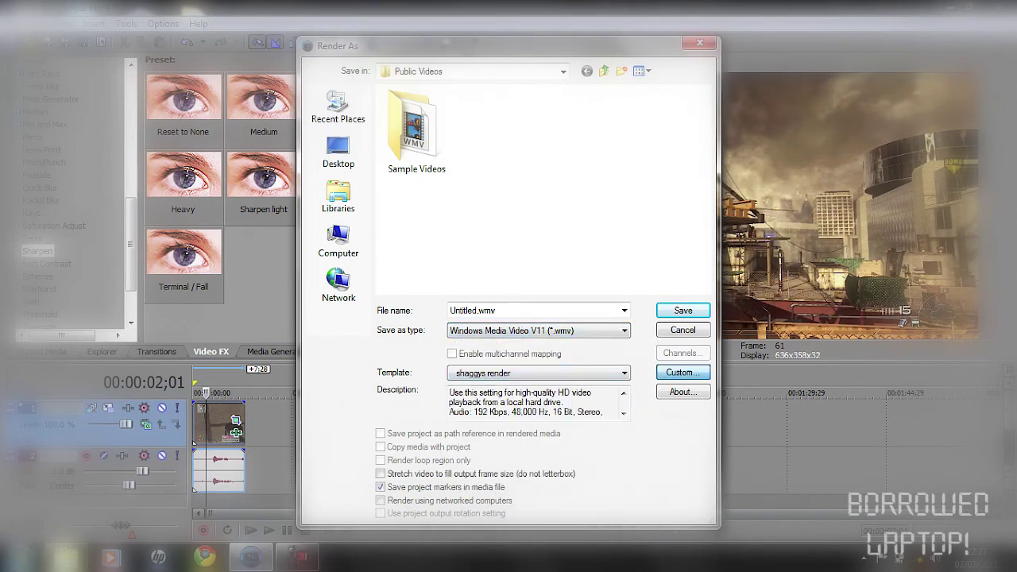
- Examine the shaggys render template's custom audio, video, frame rate, bit rate and index settings
click(682, 372)
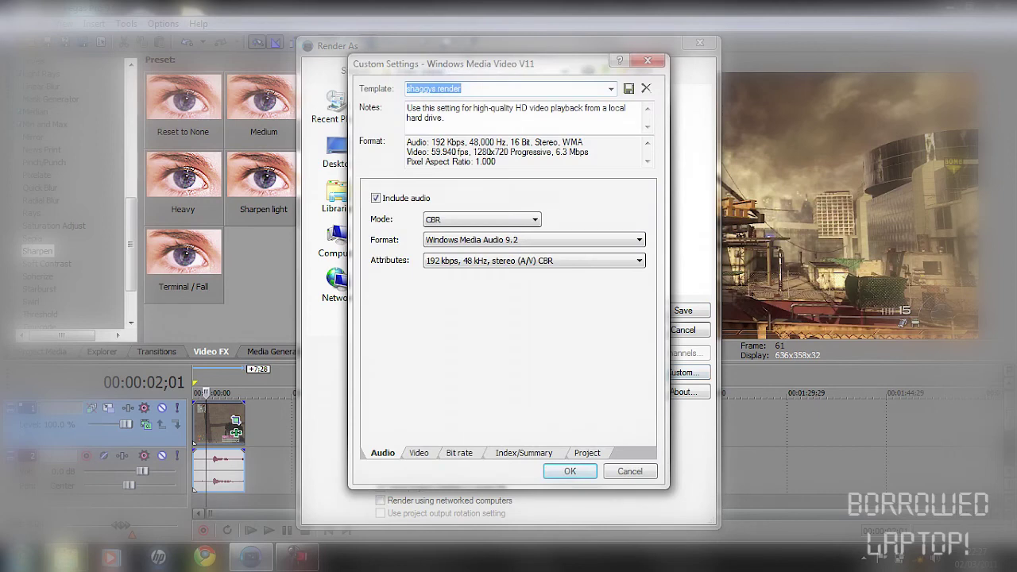
click(482, 220)
click(482, 219)
click(534, 240)
click(534, 240)
click(534, 261)
click(534, 260)
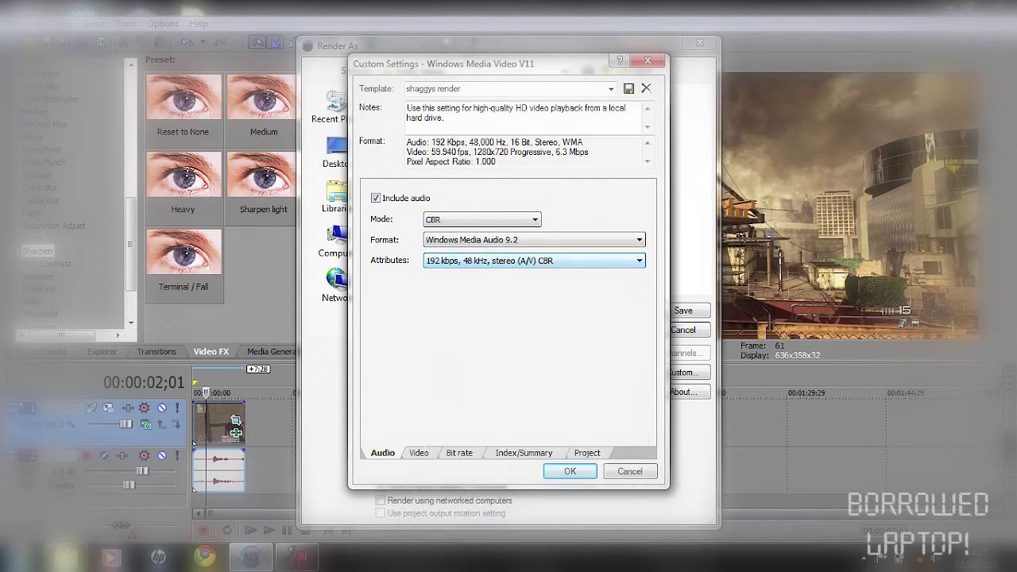
click(418, 453)
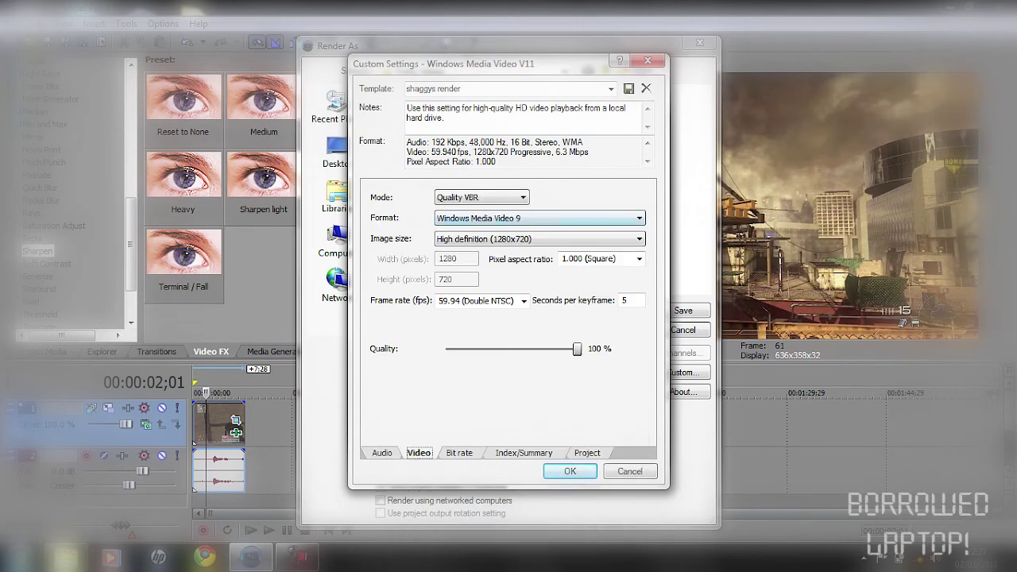
click(524, 301)
click(523, 302)
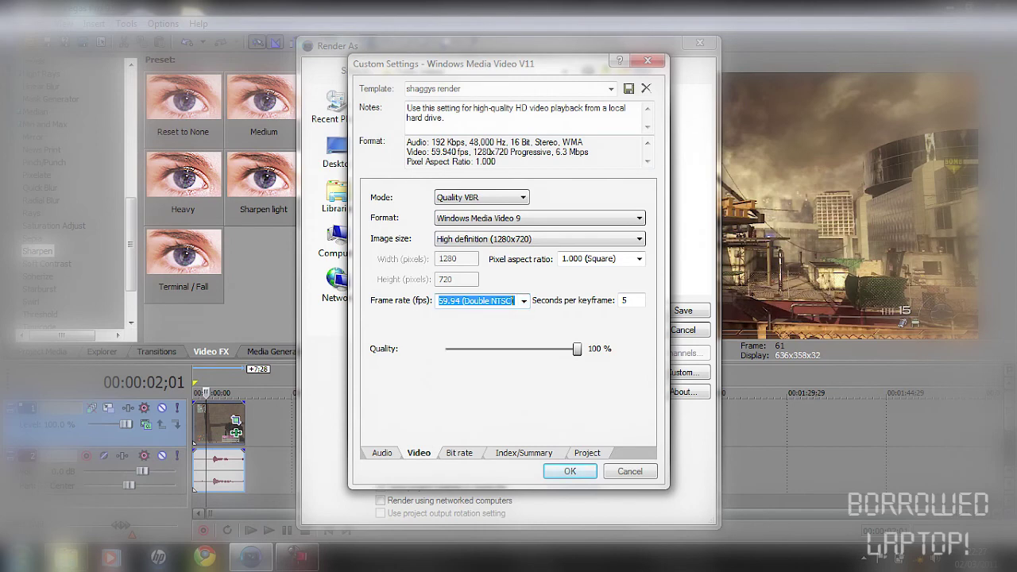
key(ctrl+Tab)
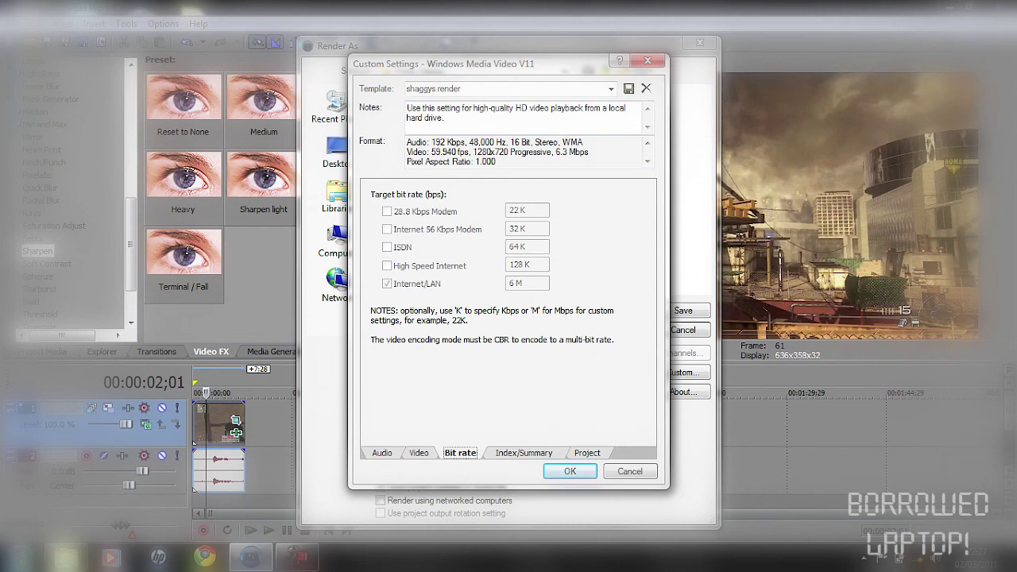
key(ctrl+Tab)
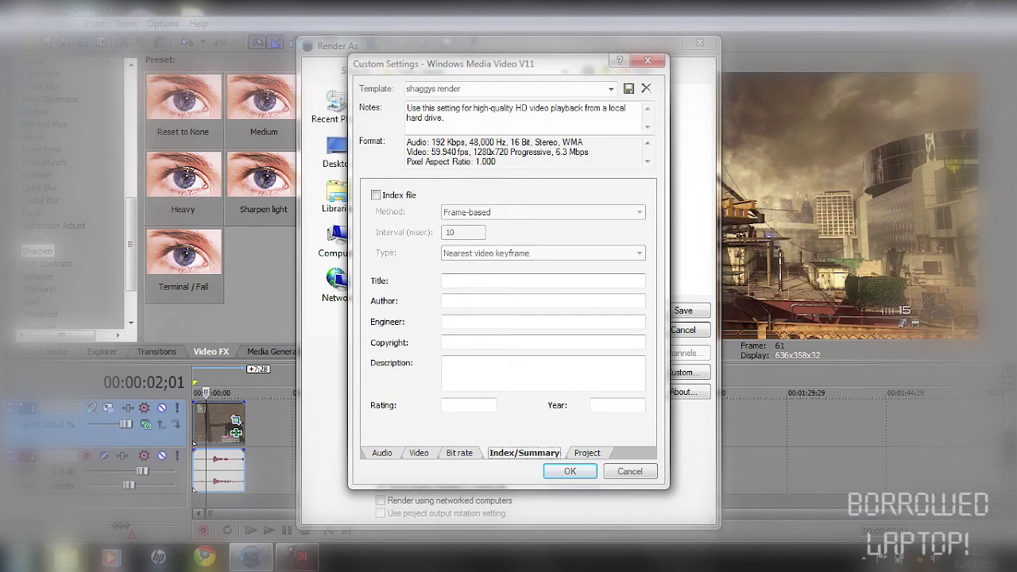
- Set the template's video rendering quality to Best and accept the custom settings
click(587, 452)
click(557, 195)
key(Down)
key(Return)
key(Return)
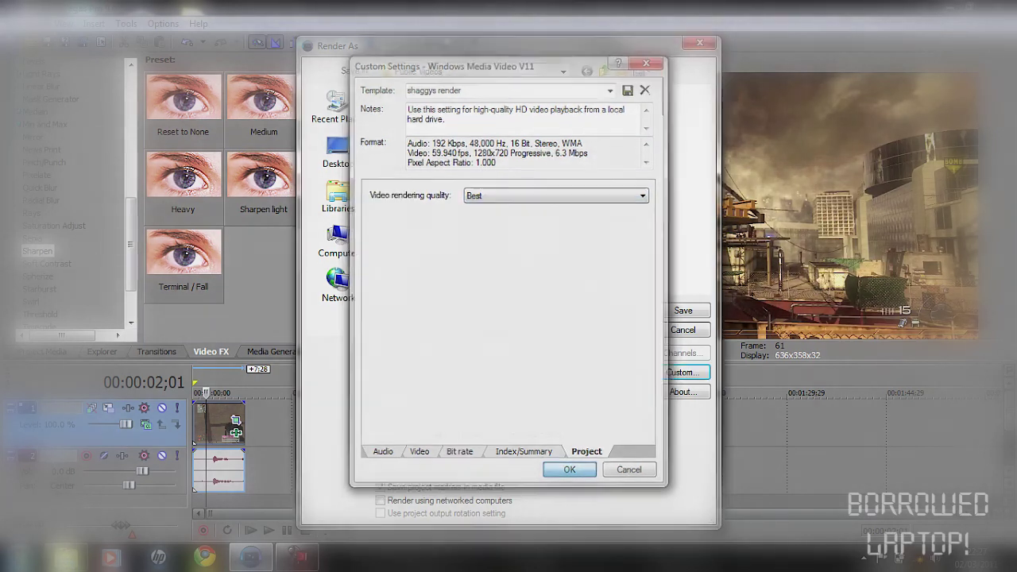
- Start rendering the video under the file name dfghng,k and cancel the render
key(alt+n)
text(dfghng,k)
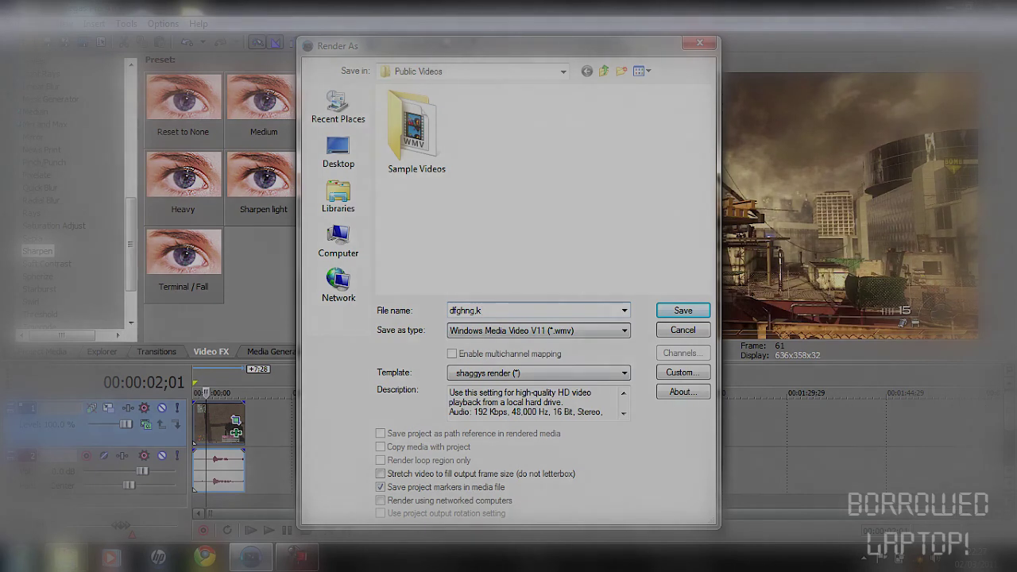
key(Return)
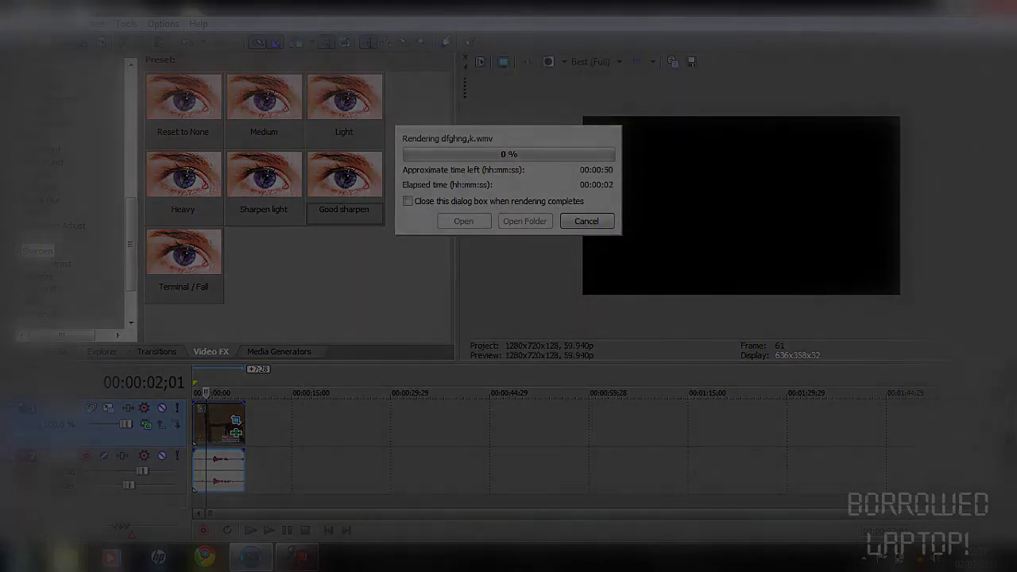
key(Escape)
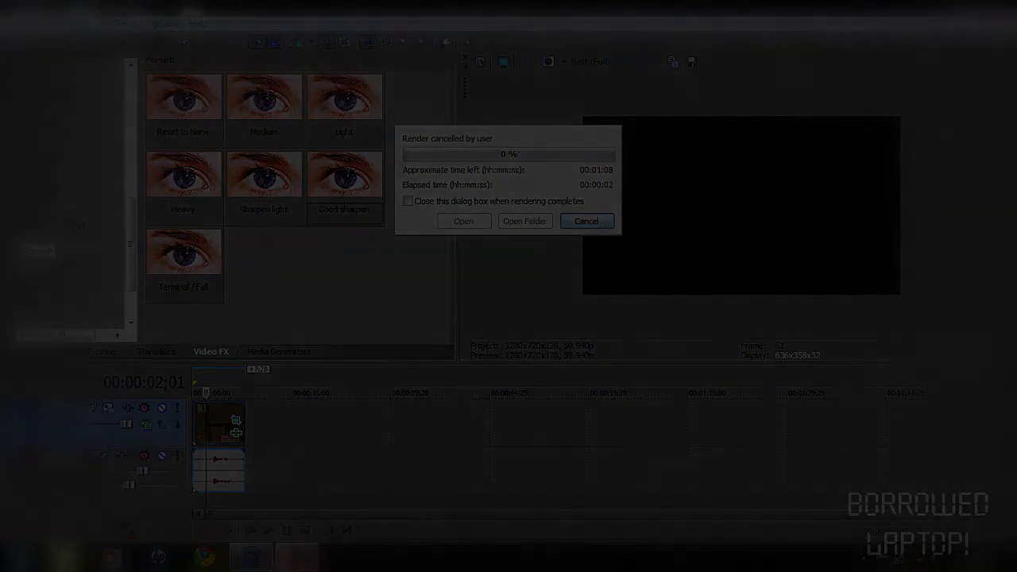